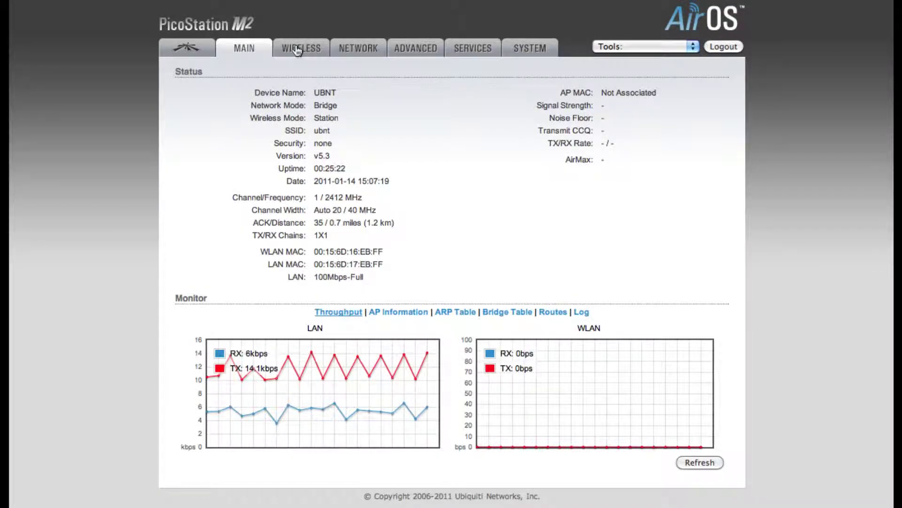
Step: Set the wireless mode to Access Point and rename the SSID from ubnt to 'Kevin's AP'
left_click(297, 49)
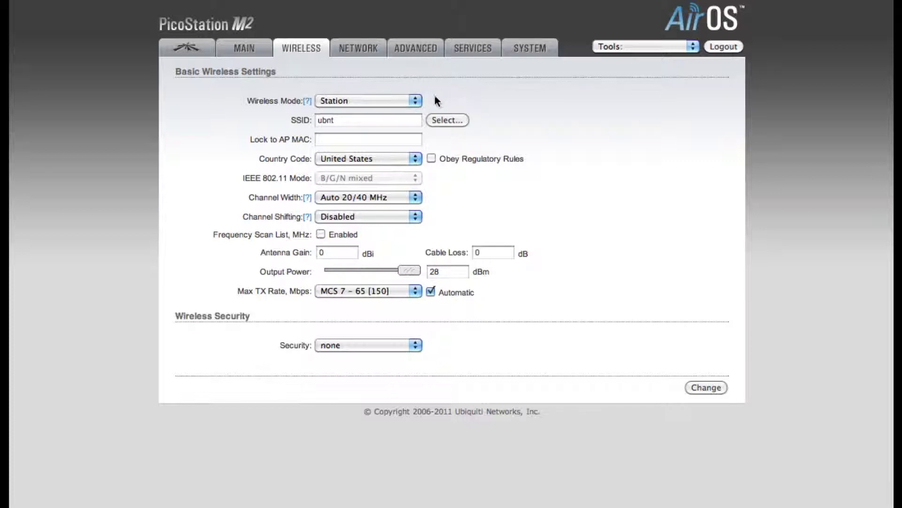
left_click(417, 97)
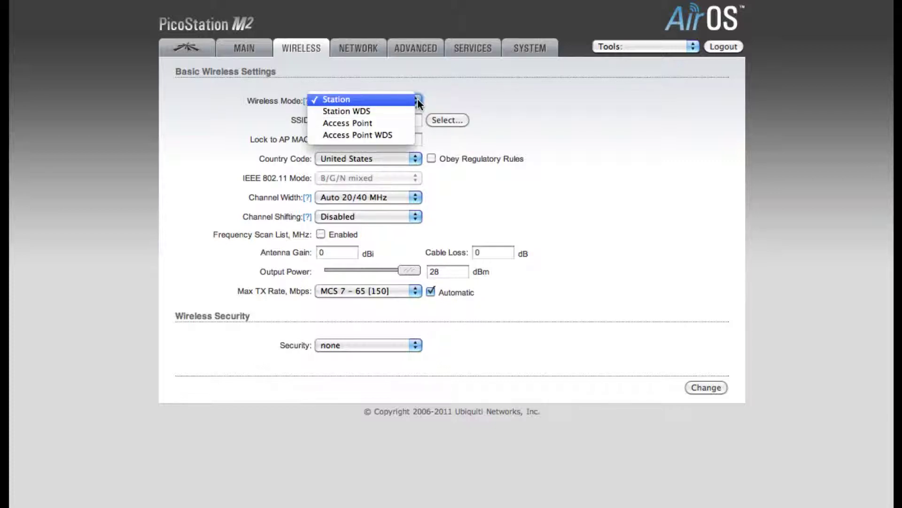
left_click(396, 120)
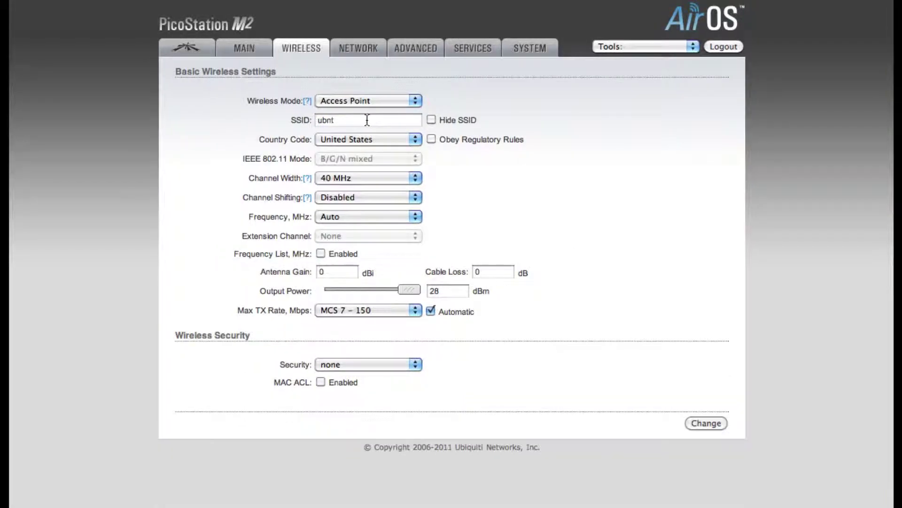
left_click(367, 120)
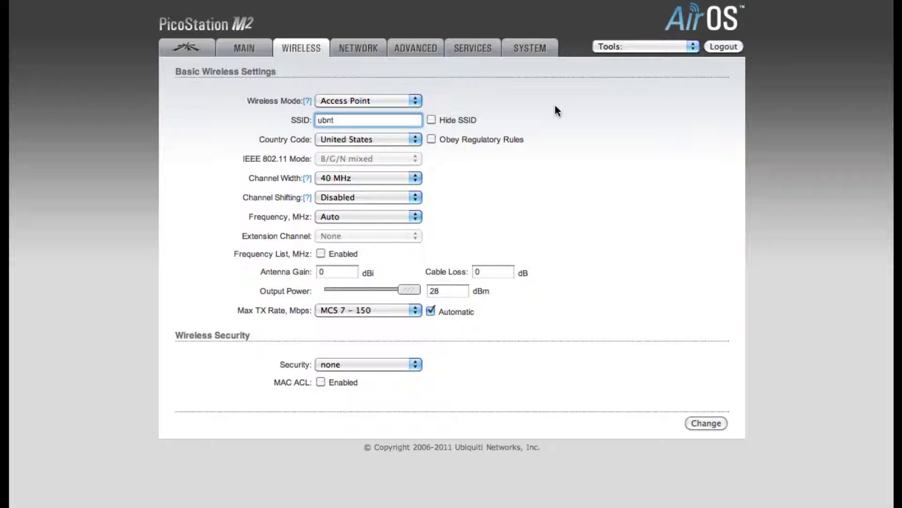
key("BackSpace")
key("BackSpace")
key("BackSpace")
key("BackSpace")
type("Kevin's A")
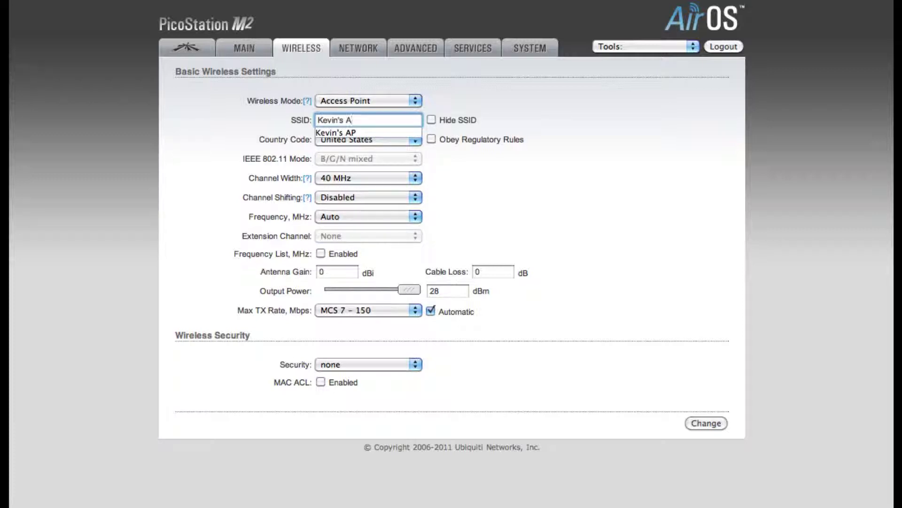
type("O")
key("BackSpace")
type("P")
left_click(605, 135)
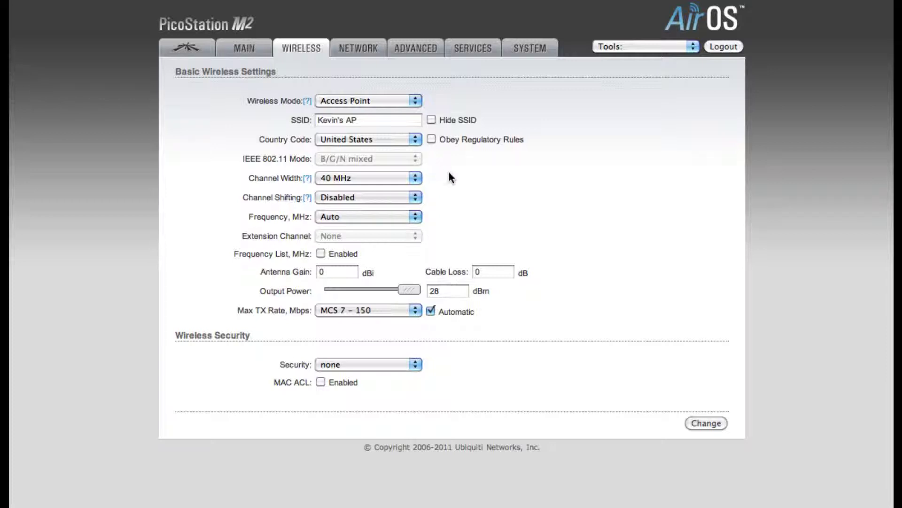
Step: Set the channel width to 20 MHz and leave the frequency on Auto
left_click(415, 178)
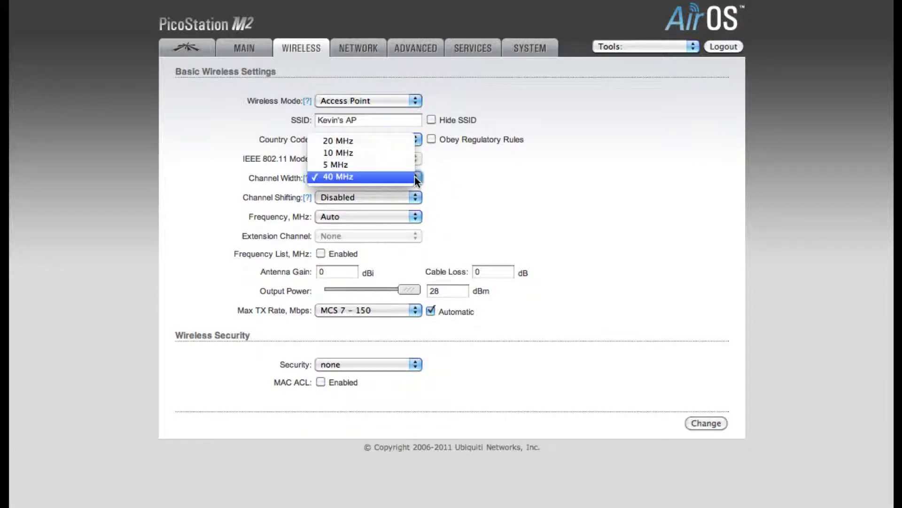
left_click(359, 141)
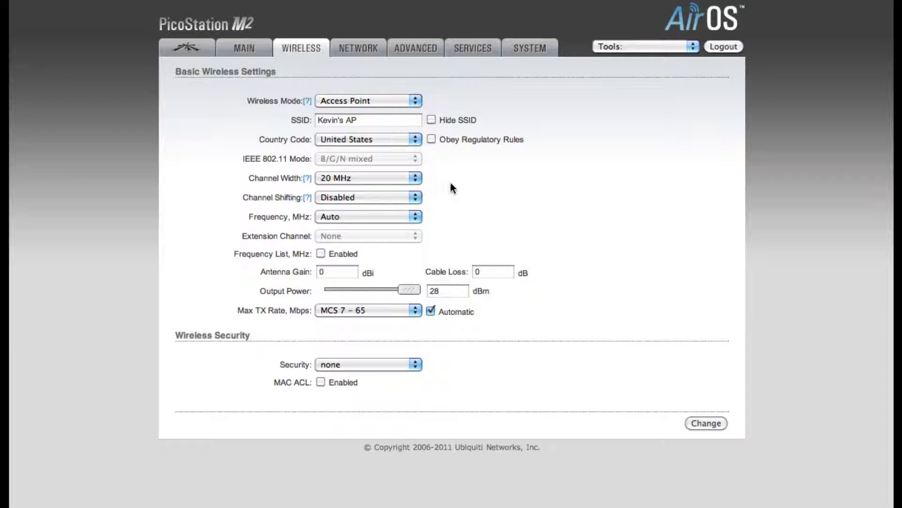
left_click(416, 217)
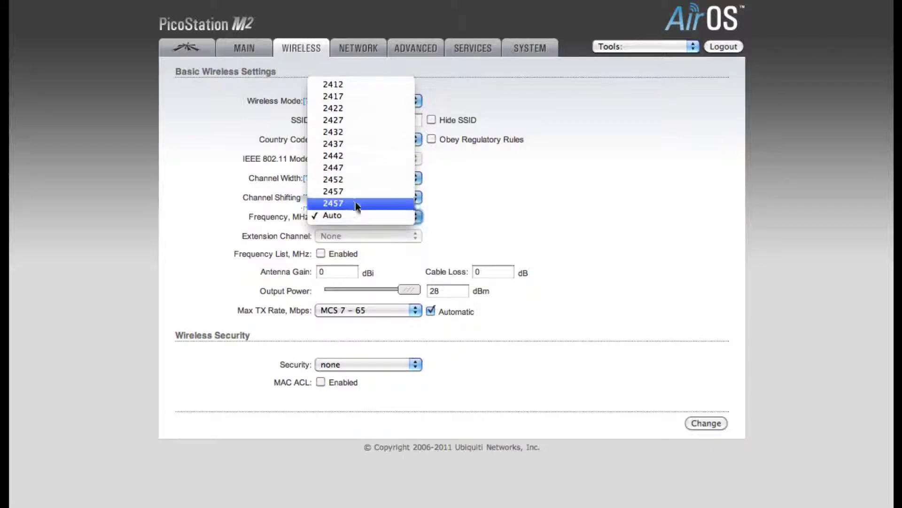
left_click(351, 217)
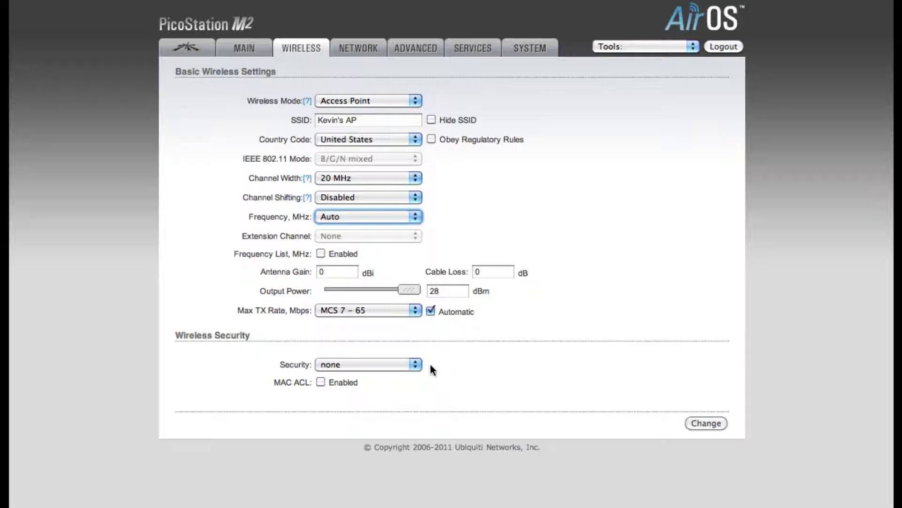
Step: Select WPA2-AES security, enter the WPA preshared key, and save the change as pending
left_click(415, 365)
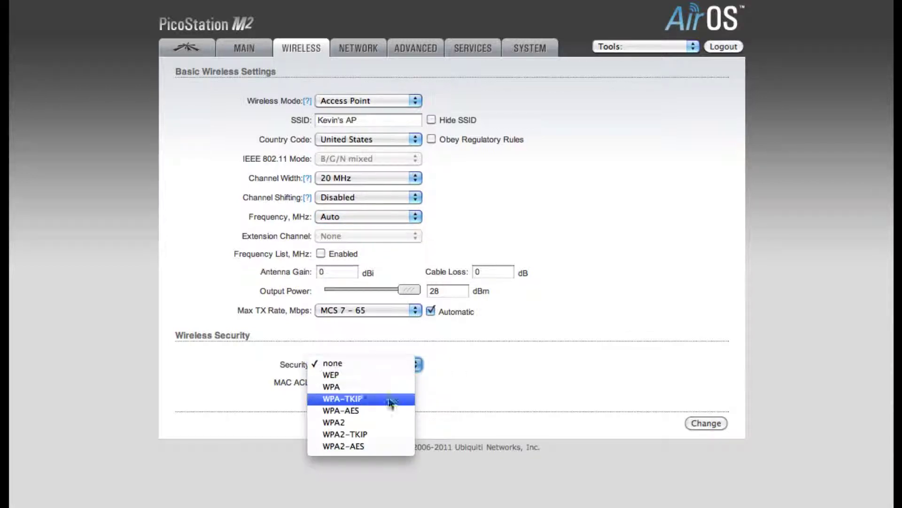
left_click(372, 447)
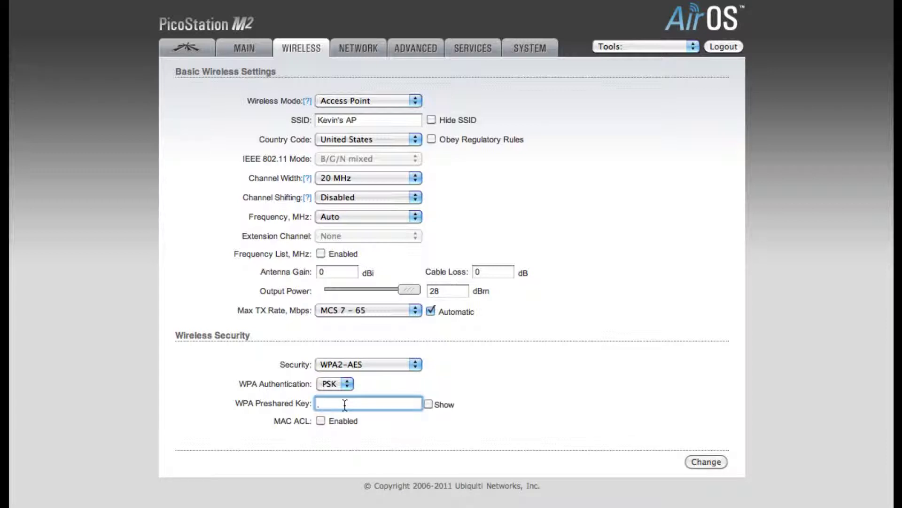
type("********")
left_click(715, 458)
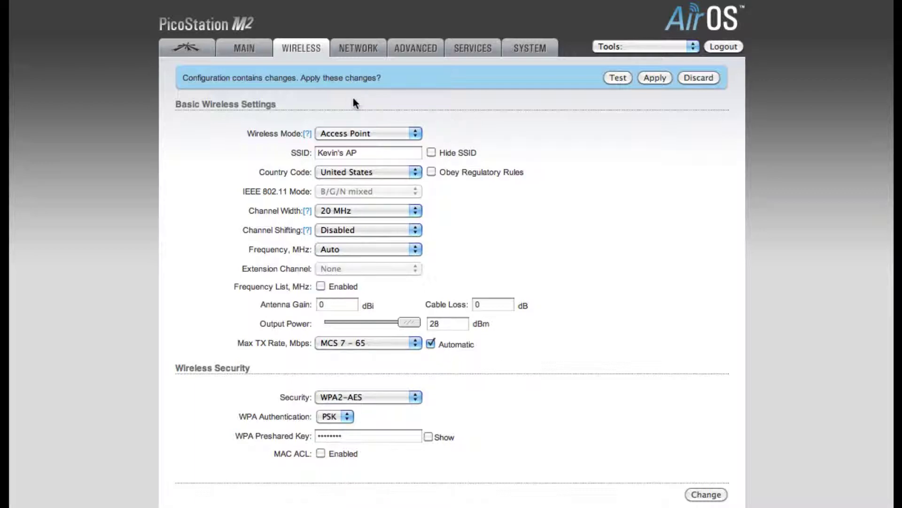
Step: Uncheck Enable AirMax on the airMAX page and save the change as pending
left_click(184, 53)
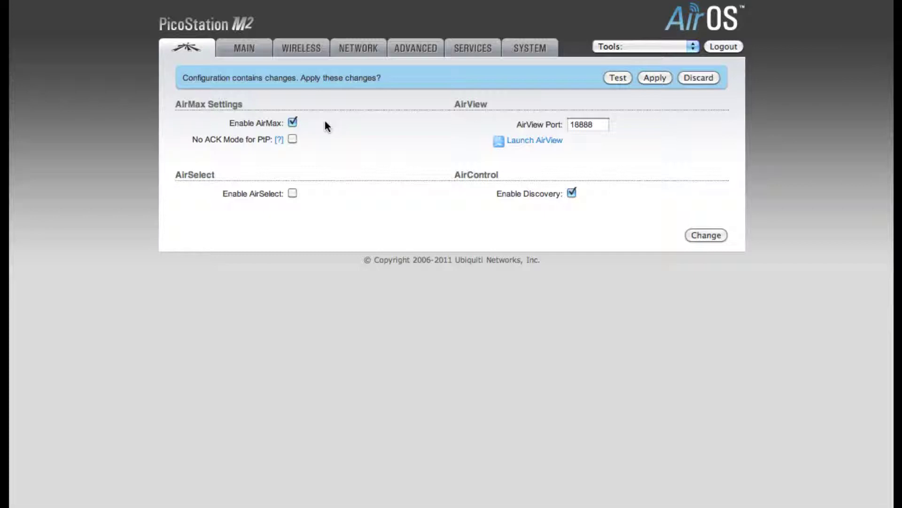
left_click(293, 122)
left_click(293, 122)
left_click(705, 235)
Step: Check the Bridge network fields: IP 192.168.1.20, netmask 255.255.255.0, gateway 192.168.1.1
left_click(358, 49)
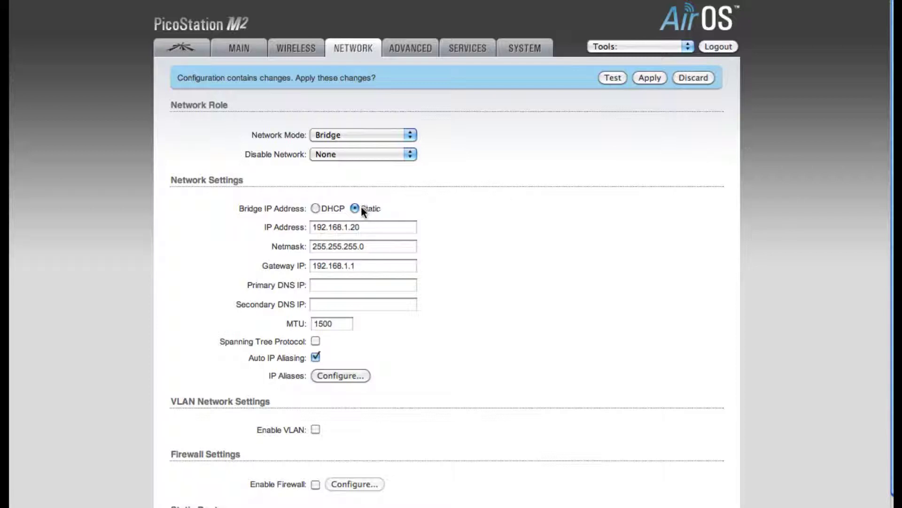
left_click(388, 229)
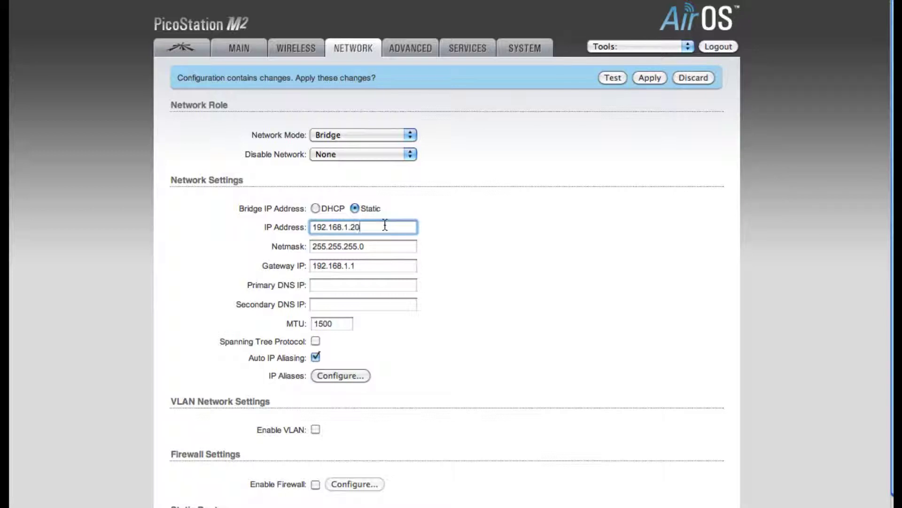
left_click(381, 246)
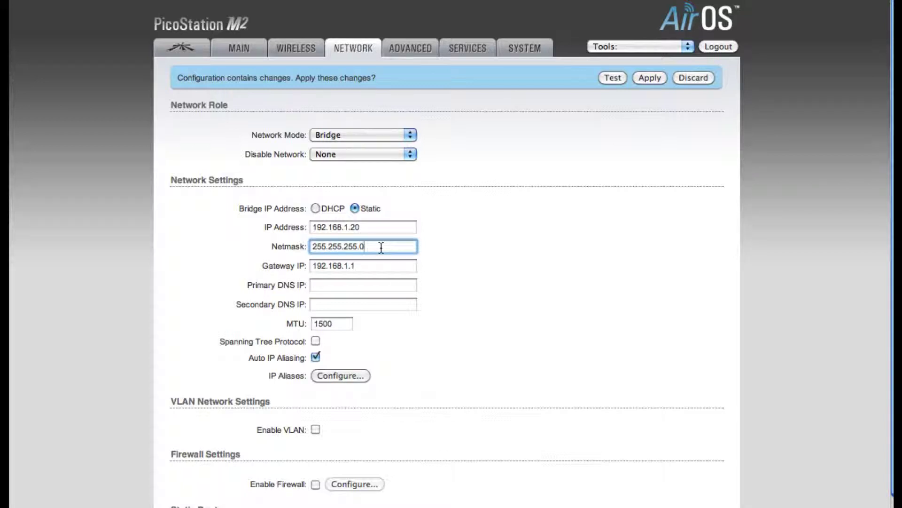
left_click(378, 266)
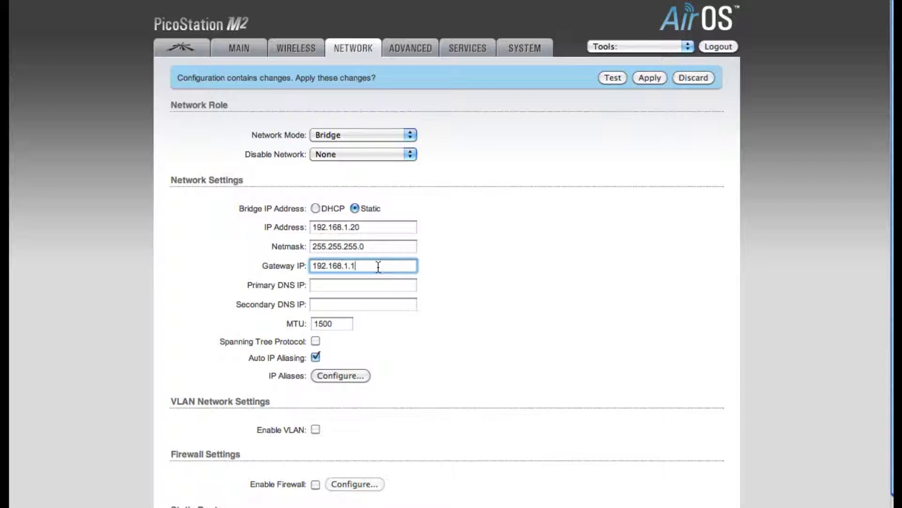
left_click(371, 286)
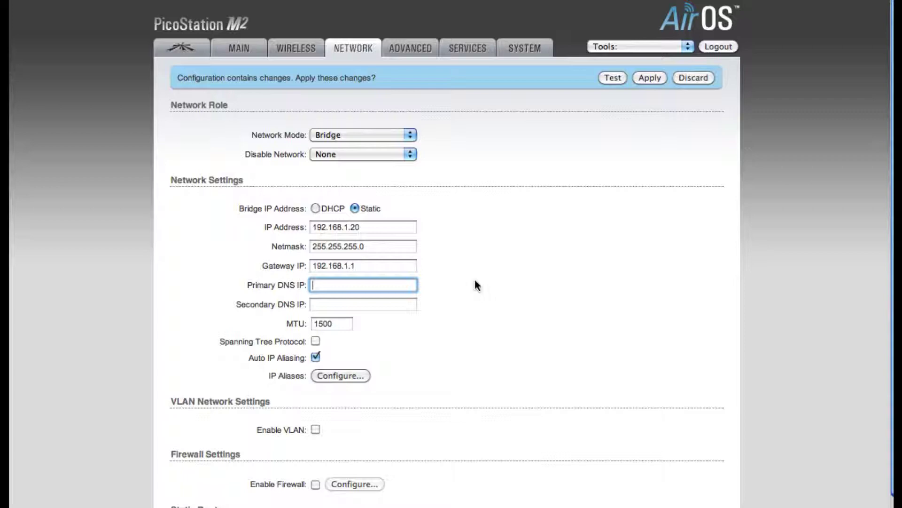
Step: Enter 192.168.1.1 as the Primary DNS IP and recheck the IP and gateway values
type("192.168.1.1")
left_click(382, 228)
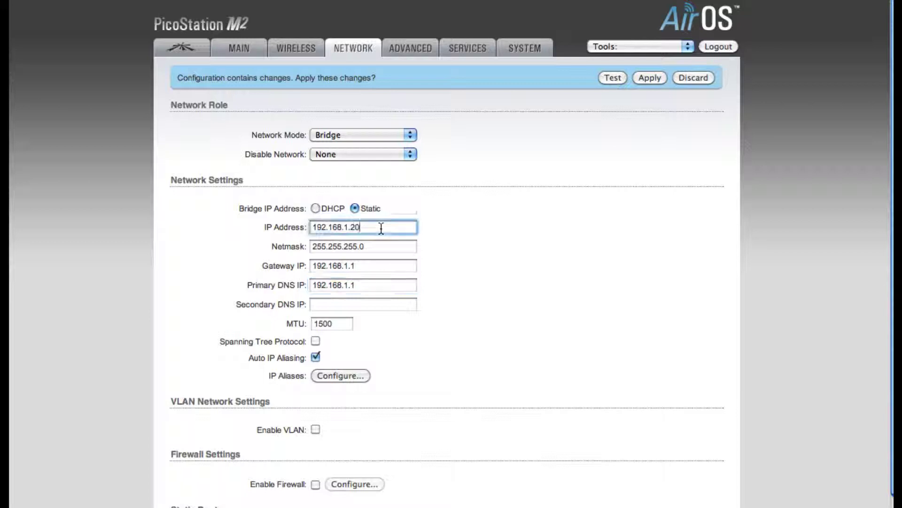
left_click(396, 268)
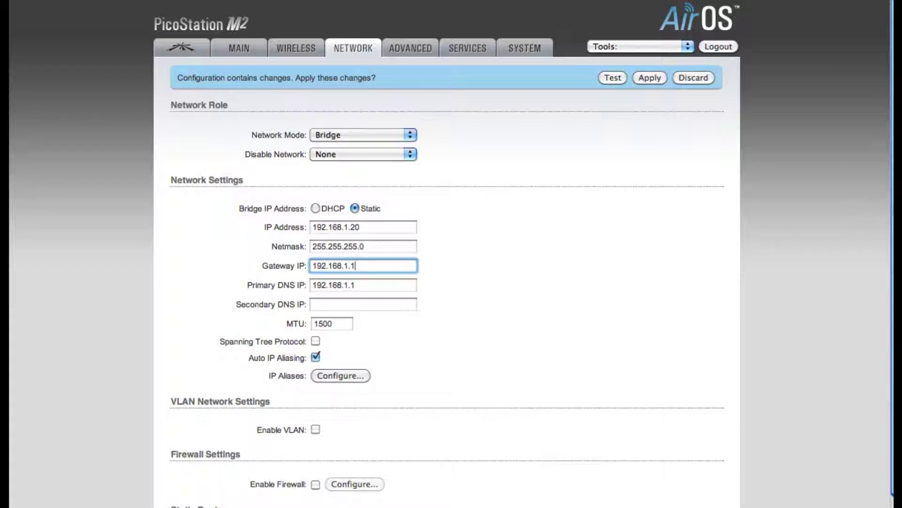
scroll(893, 209, "down", 2)
scroll(892, 209, "down", 1)
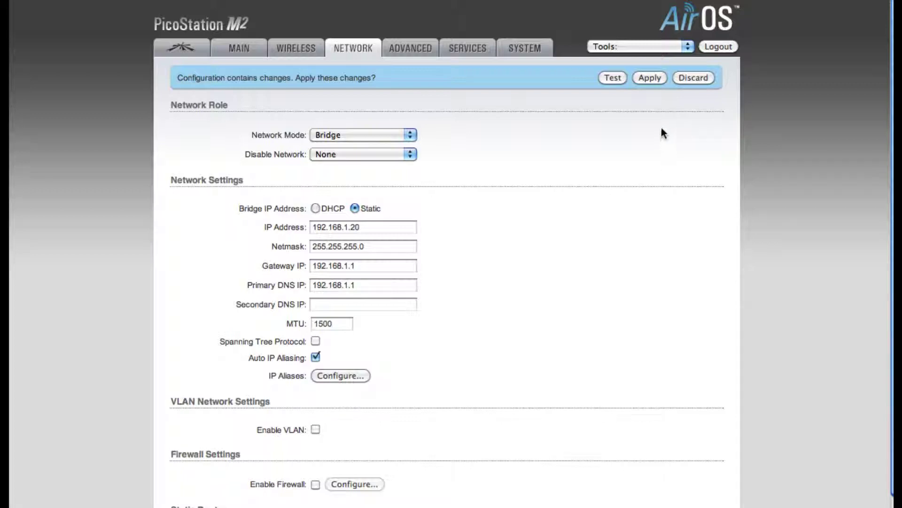
Step: Apply the pending wireless, AirMax and network changes from the configuration notice bar
left_click(650, 78)
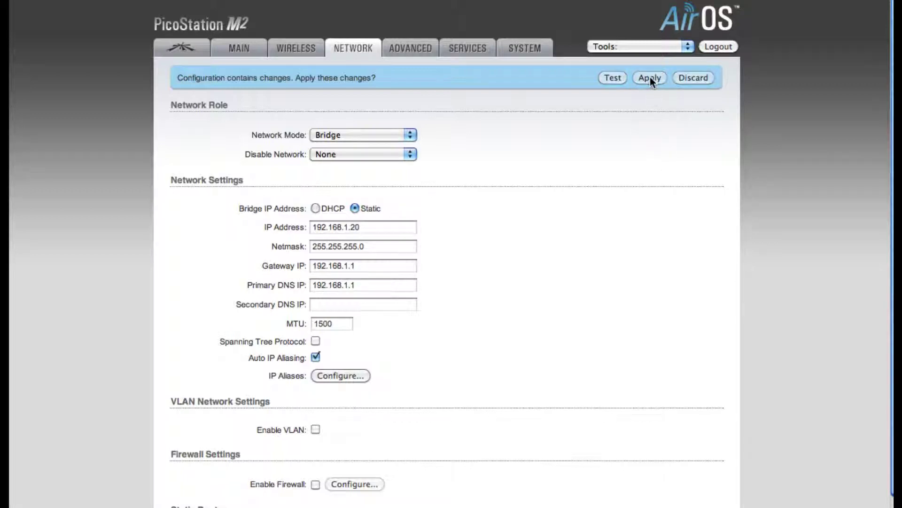